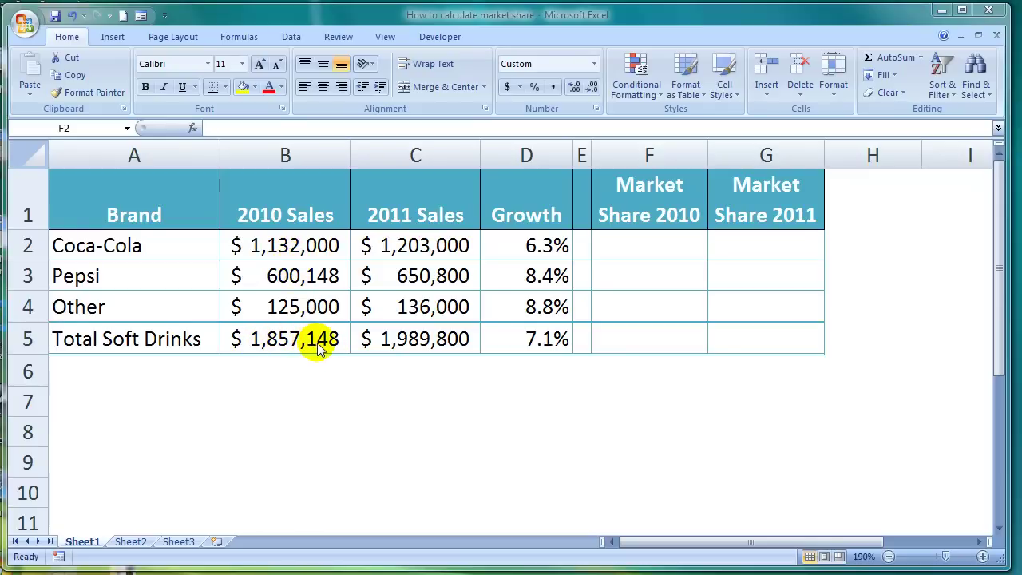
Enter =B2/B5 in F2 to get Coca-Cola's 2010 market share (about 0.6)
left_click(637, 248)
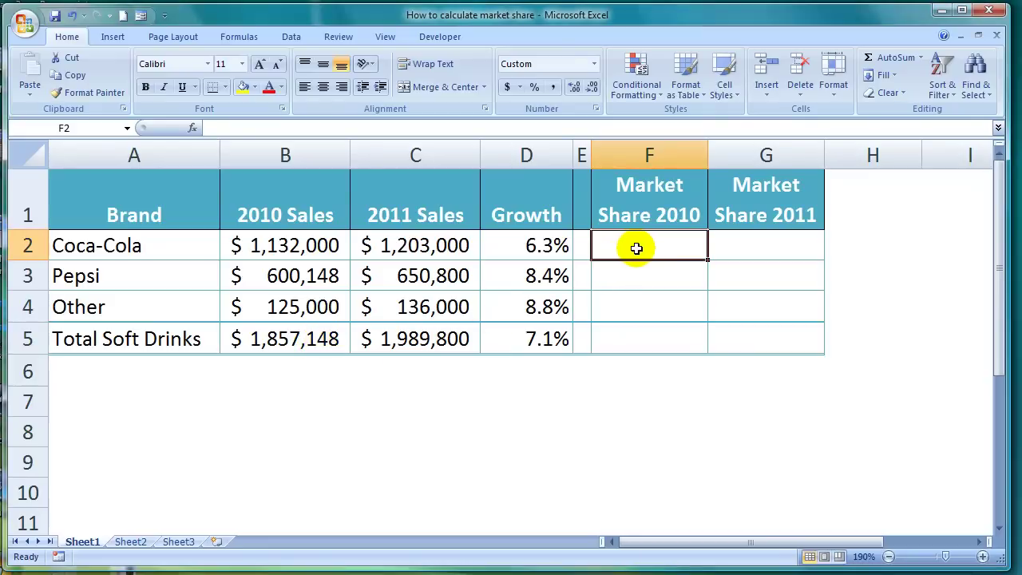
type("=")
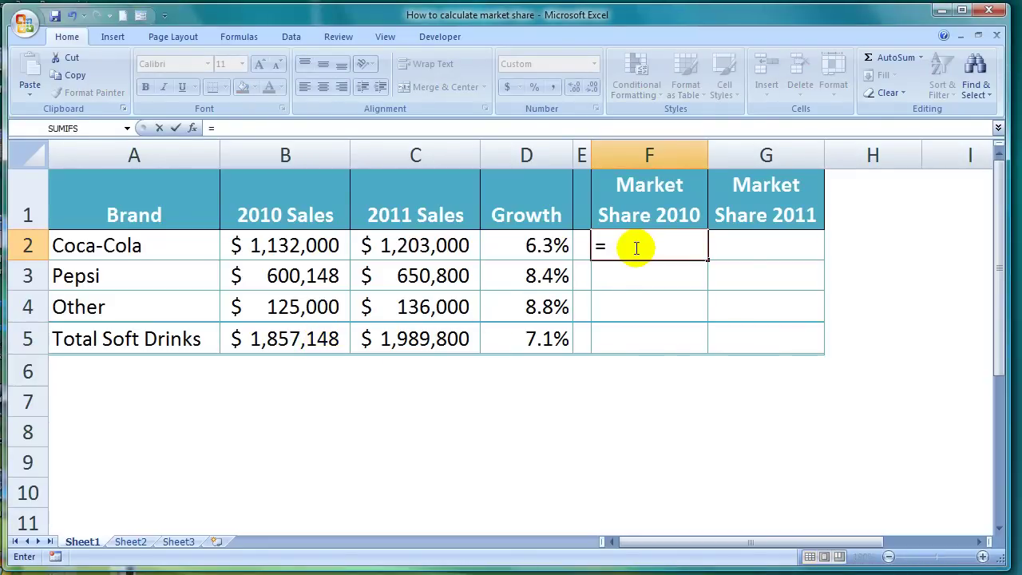
left_click(297, 249)
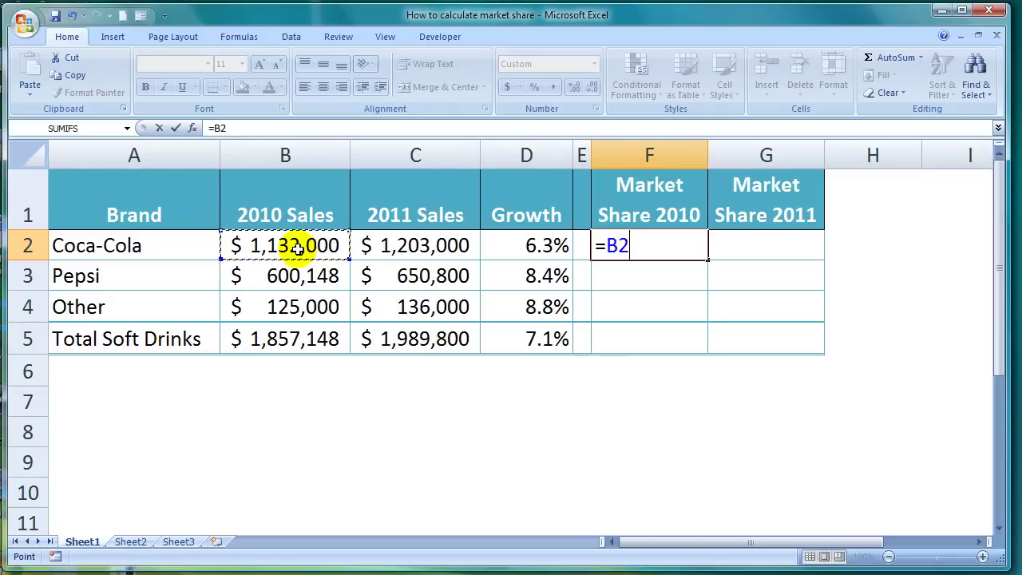
type("/")
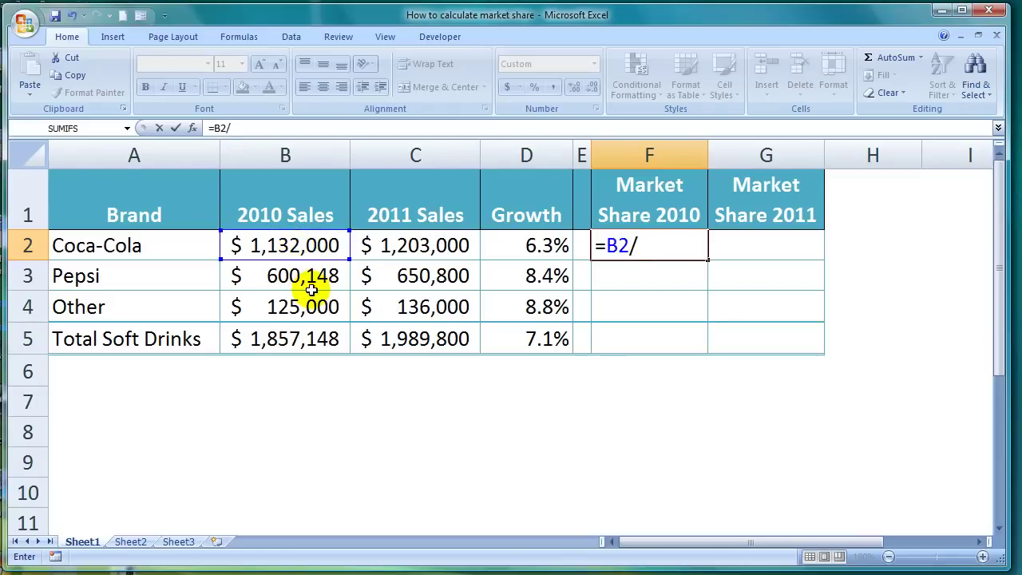
left_click(283, 342)
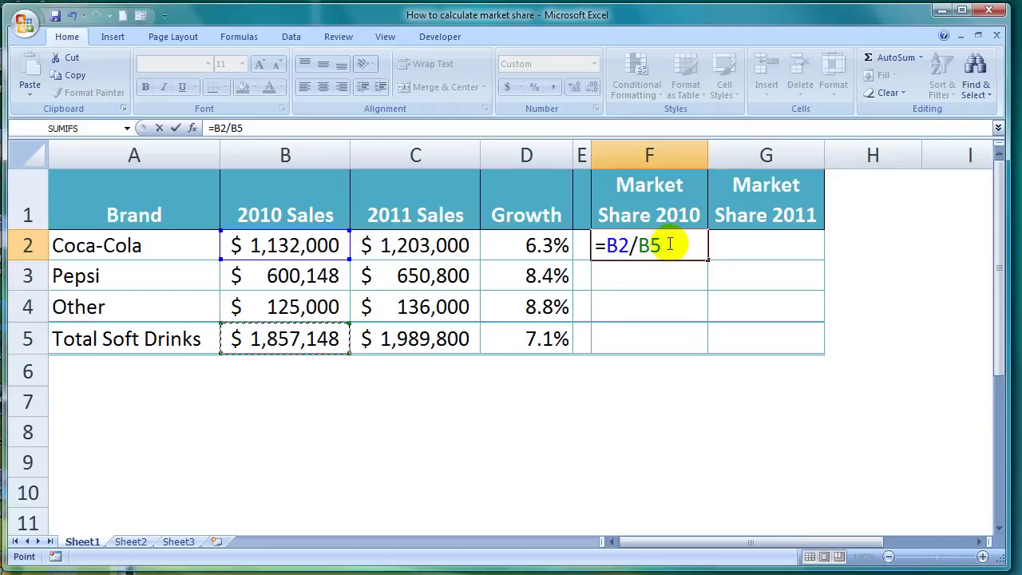
key("Return")
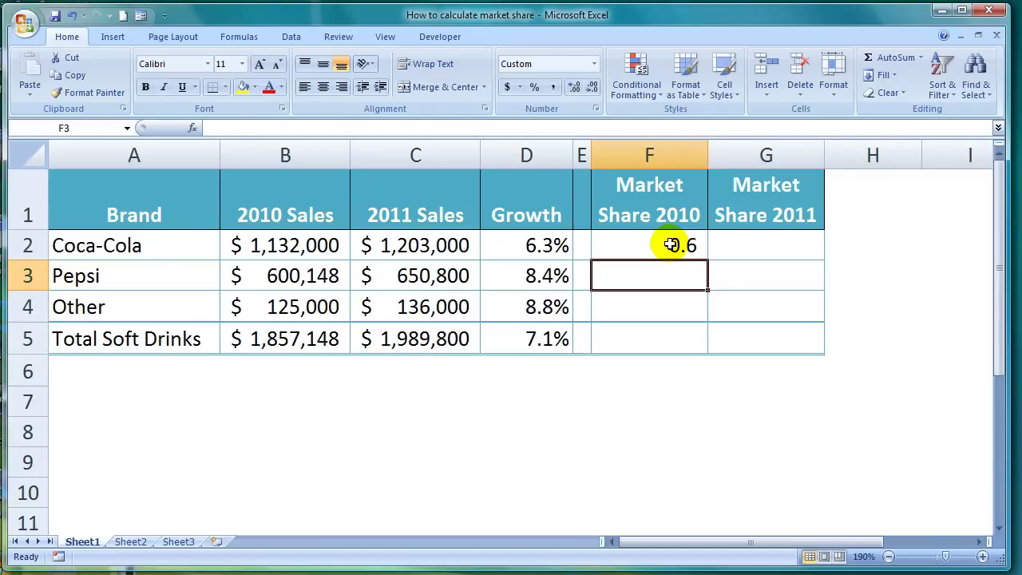
left_click(671, 245)
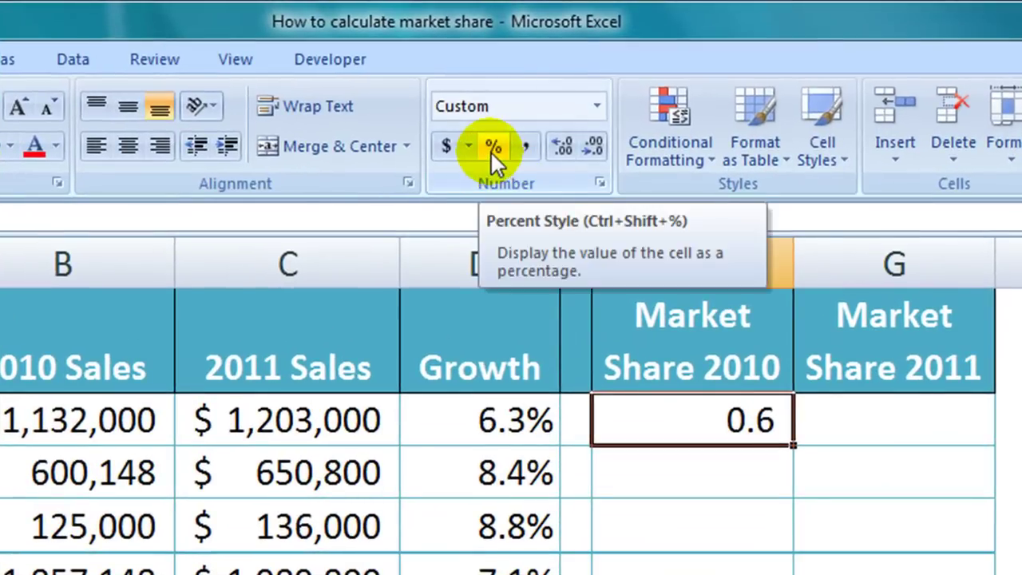
Apply Percent Style to F2 so it shows 61%
left_click(492, 151)
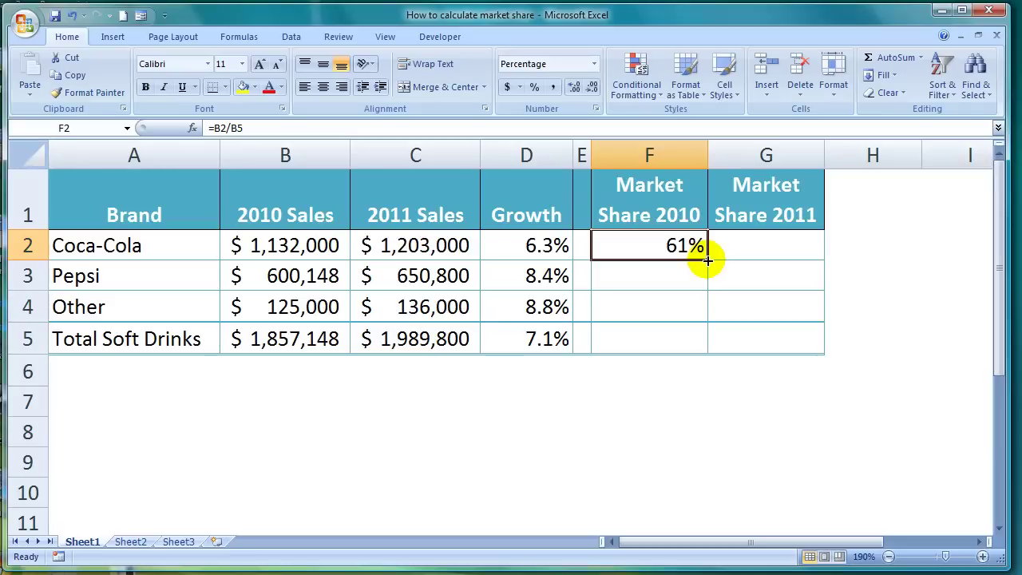
Fill F2's share formula down to F5, which yields #DIV/0! errors in F3:F5
left_click_drag(707, 261, 703, 350)
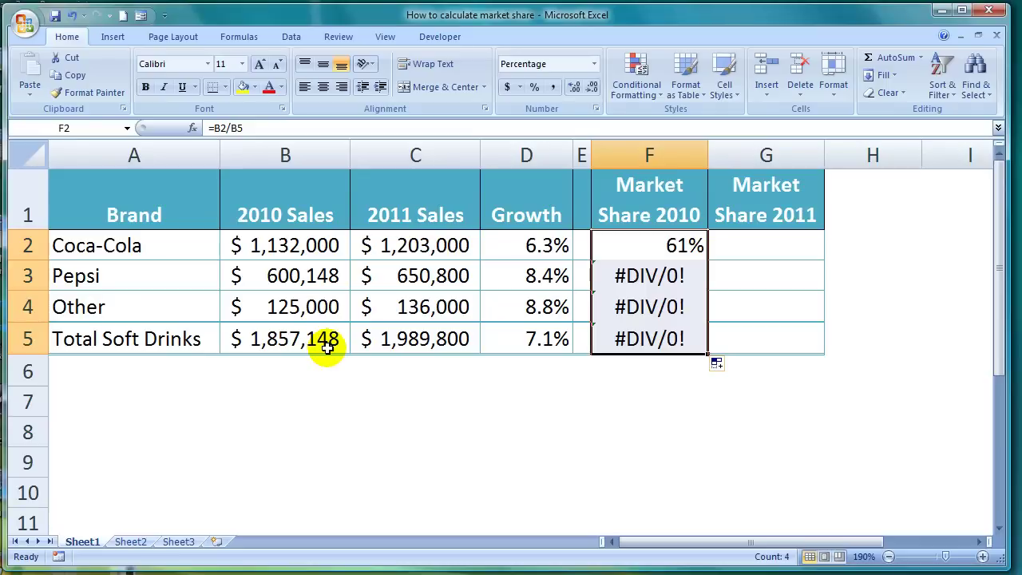
left_click(663, 247)
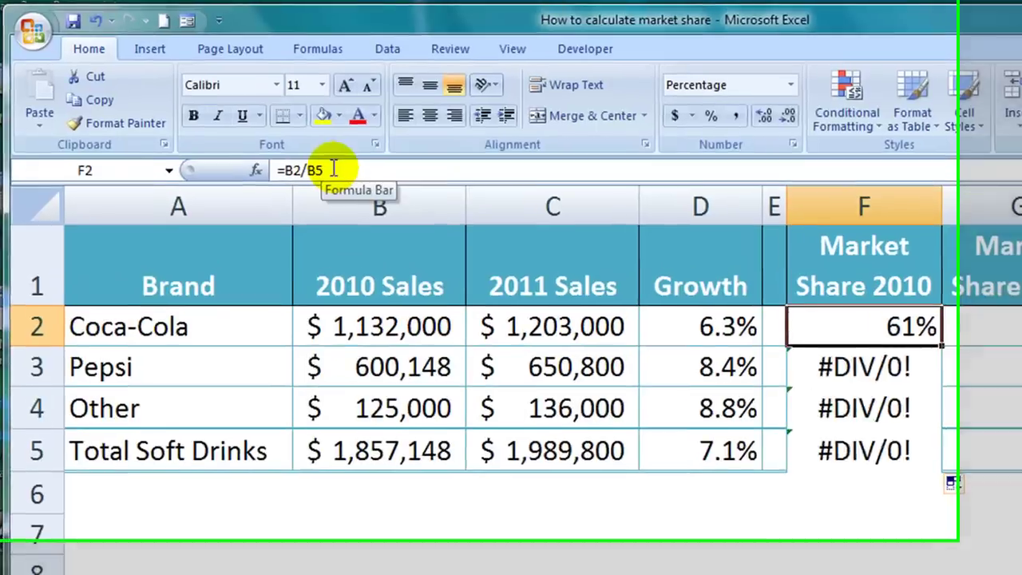
left_click(251, 128)
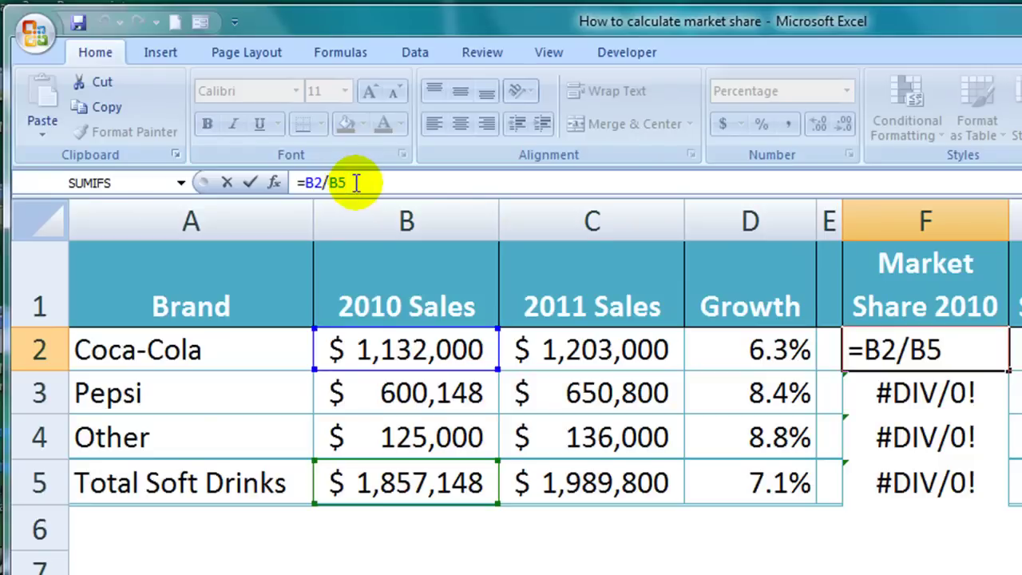
Change F2's formula to =B2/B$5 so the total row stays fixed
key("F4")
key("F4")
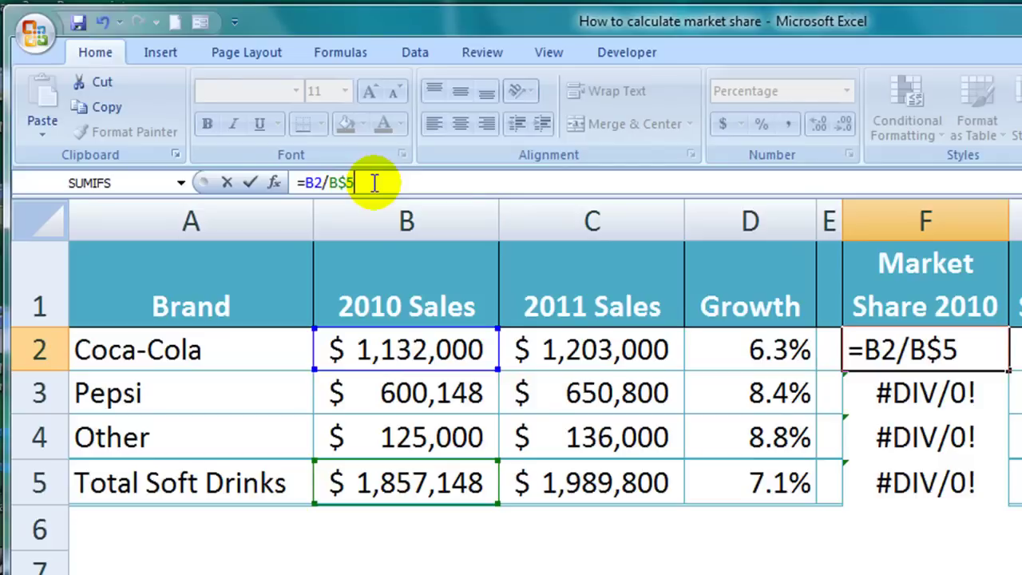
key("Return")
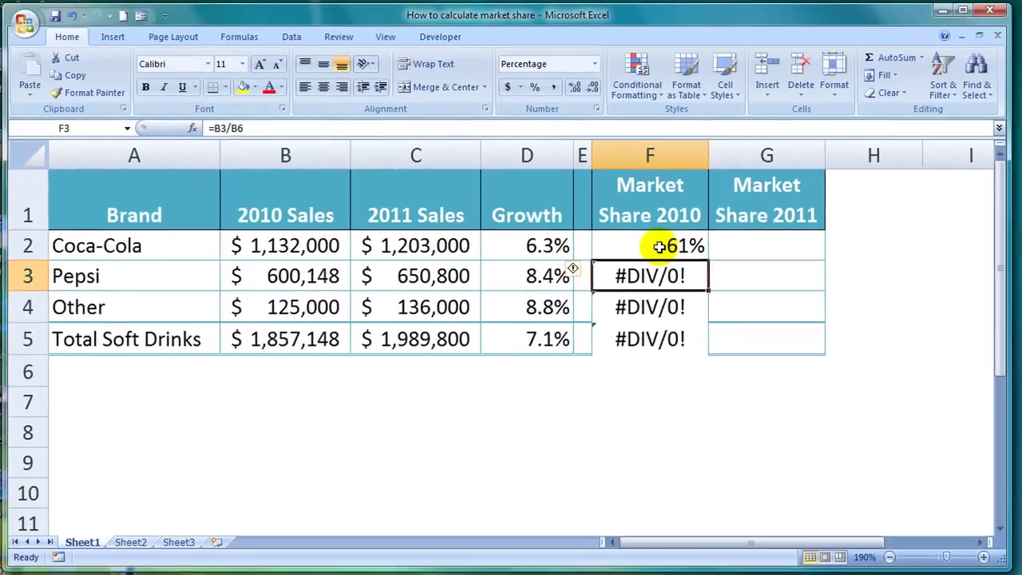
left_click(666, 246)
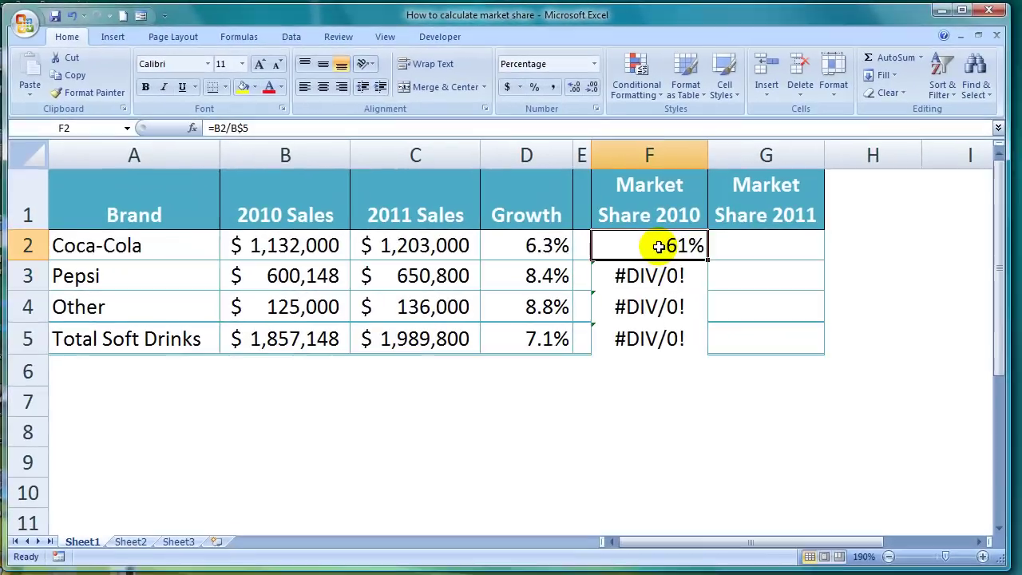
Fill the corrected formula to F5, showing 61%, 32%, 7% and 100%
left_click_drag(708, 260, 696, 354)
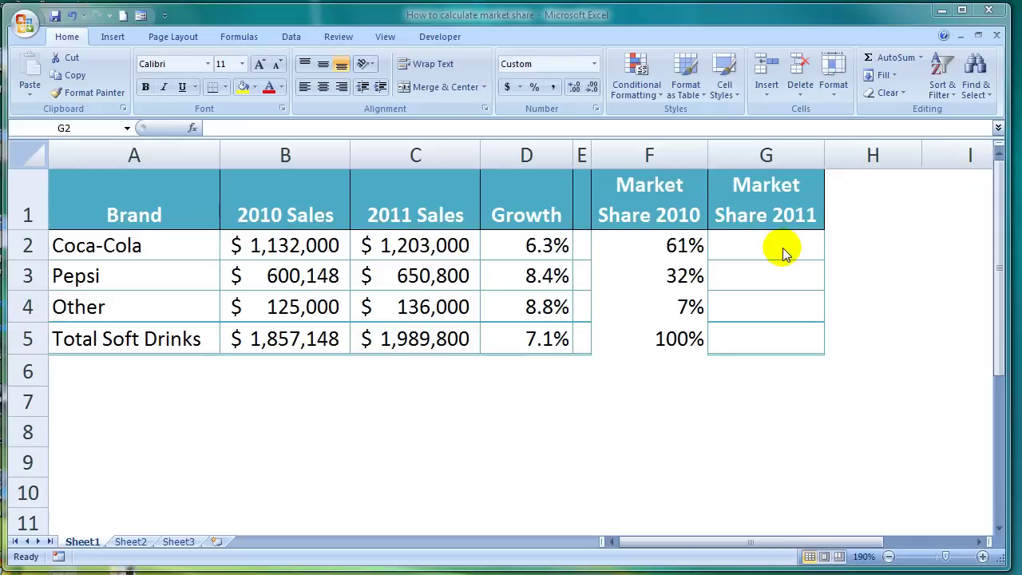
left_click(783, 247)
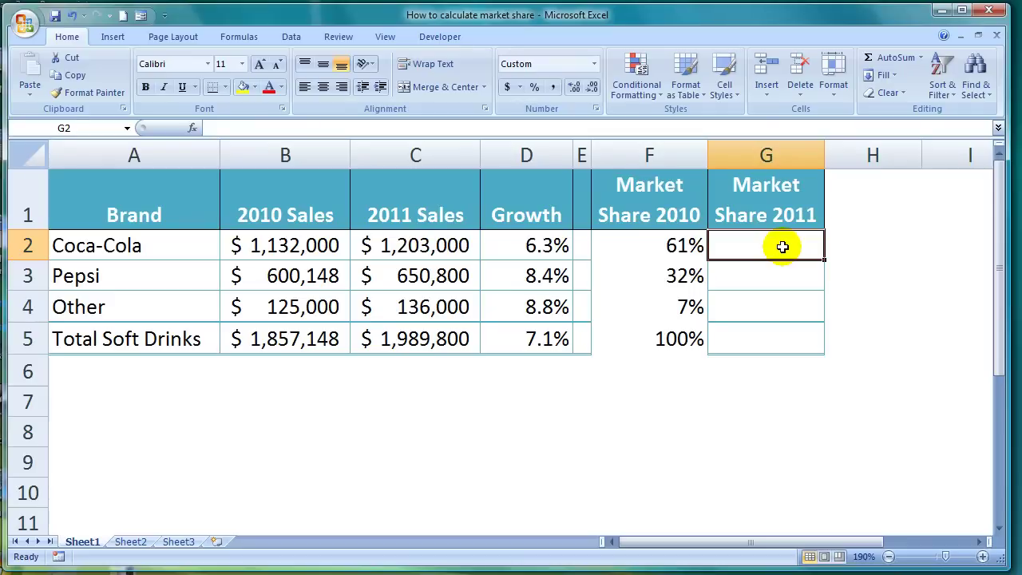
Enter =C2/C$5 in G2 for Coca-Cola's 2011 market share
type("=")
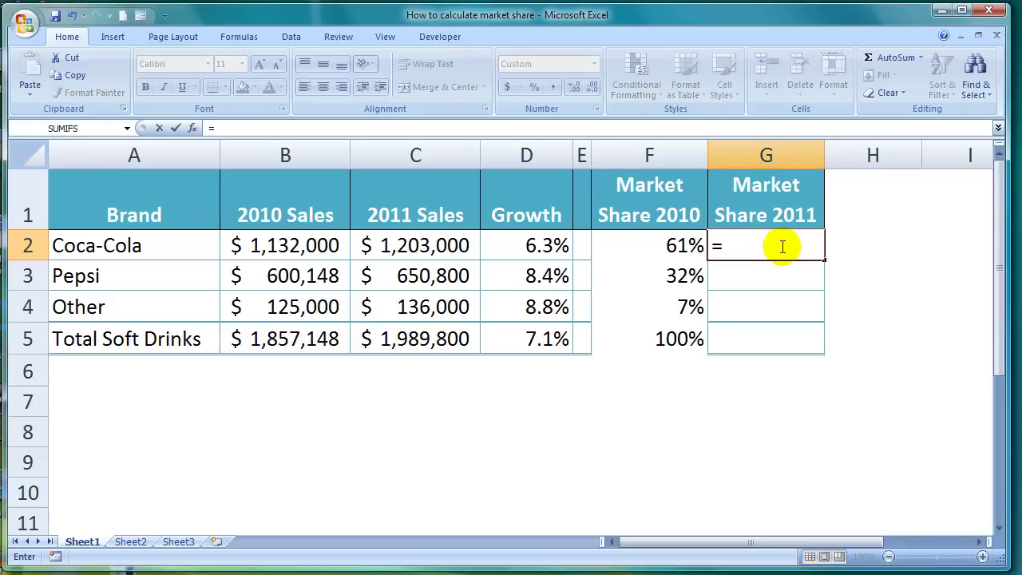
left_click(407, 245)
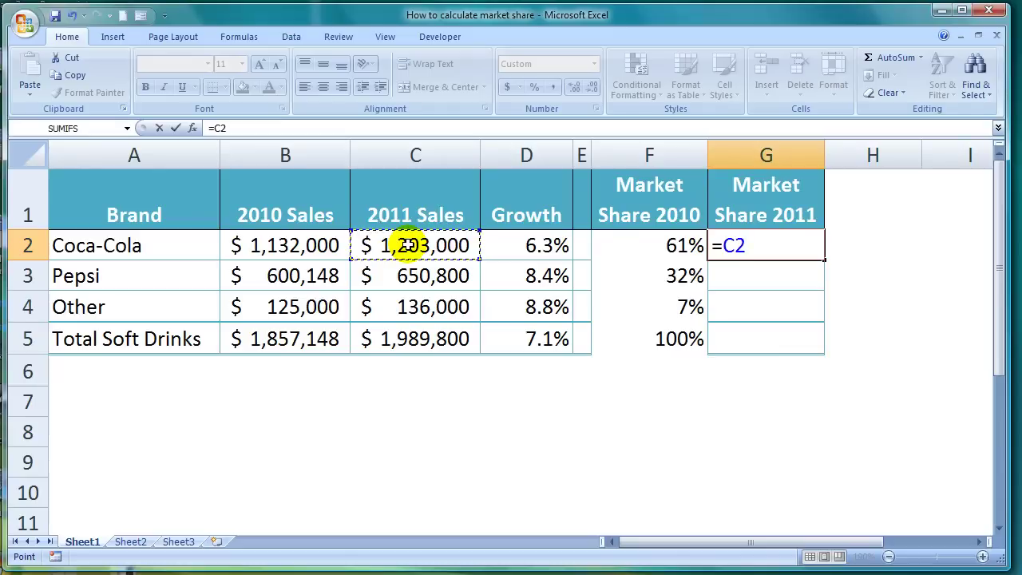
type("/")
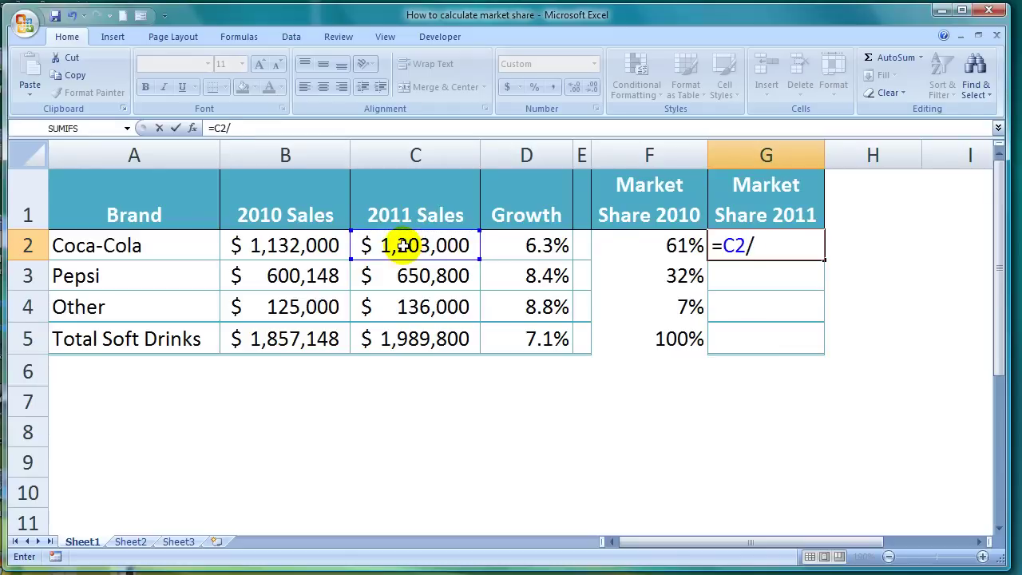
left_click(413, 341)
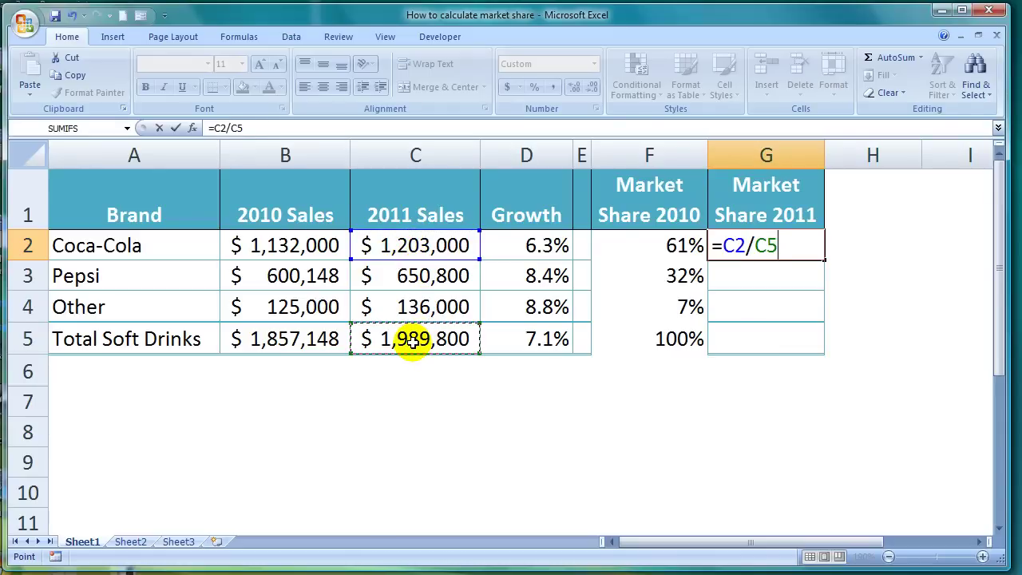
key("F4")
key("F4")
key("Return")
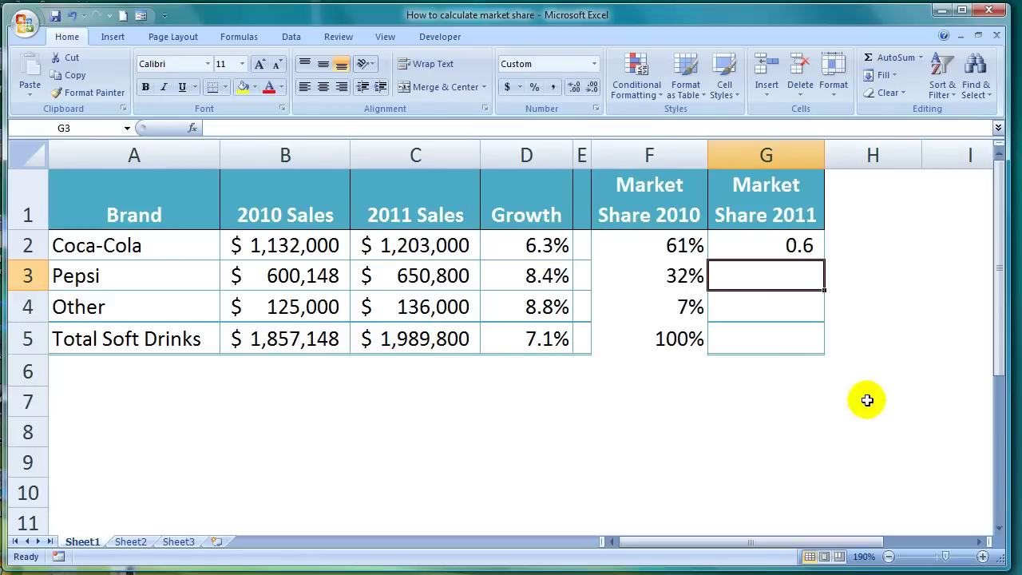
Fill the 2011 share formula down G2:G5, giving 0.6, 0.3, 0.1 and 1.0
left_click(813, 248)
left_click_drag(823, 257, 819, 352)
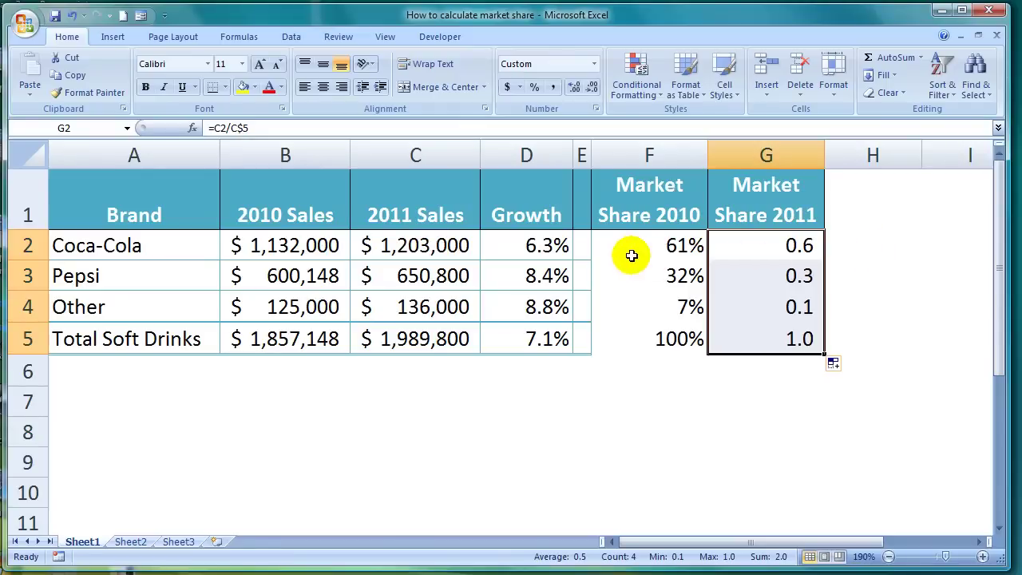
left_click_drag(535, 247, 566, 339)
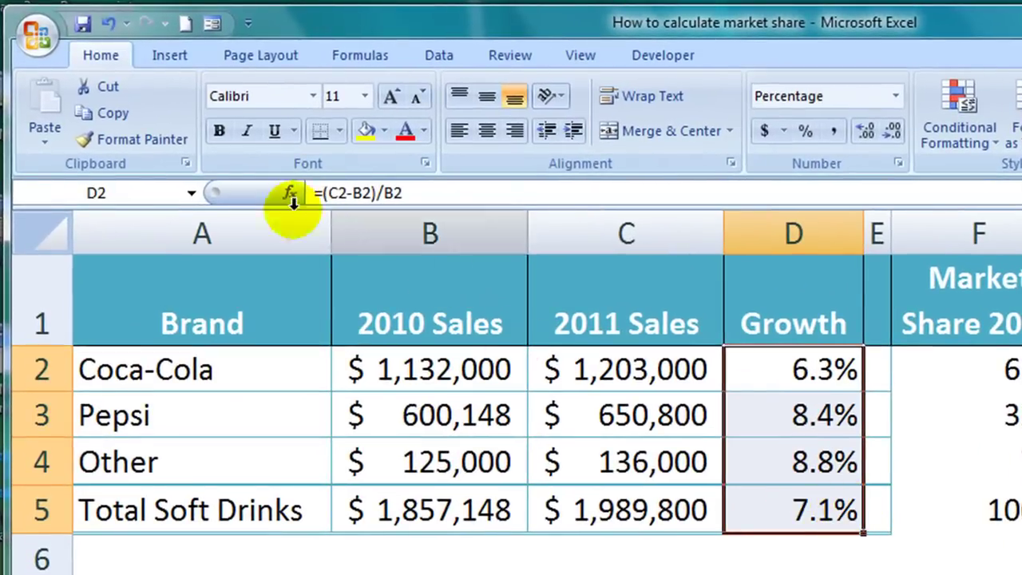
Copy Growth's one-decimal percentage format onto F2:G5, e.g. 61.0% and 60.5%
left_click(134, 141)
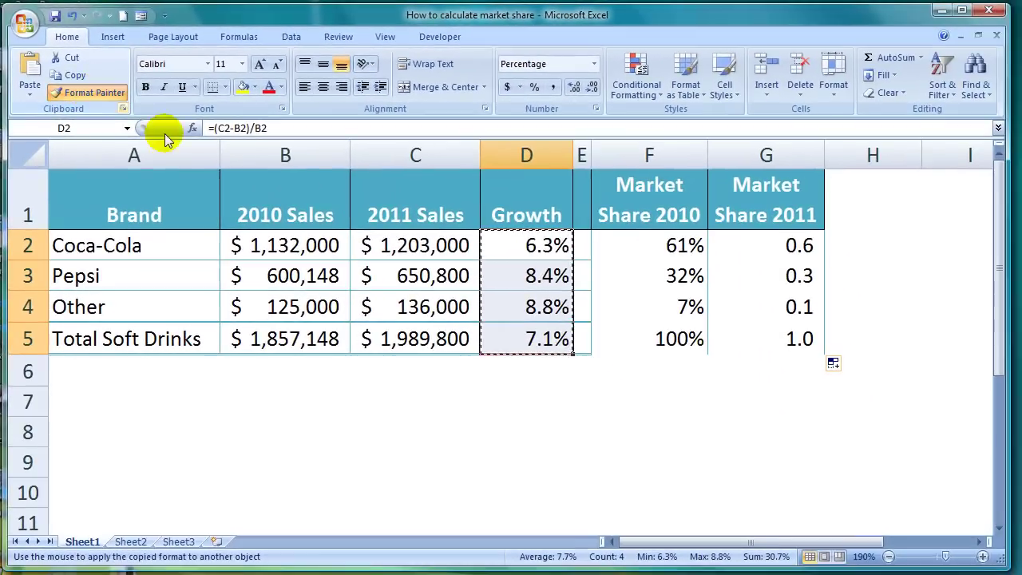
mouse_move(647, 240)
left_mouse_down()
mouse_move(750, 244)
mouse_move(750, 339)
left_mouse_up()
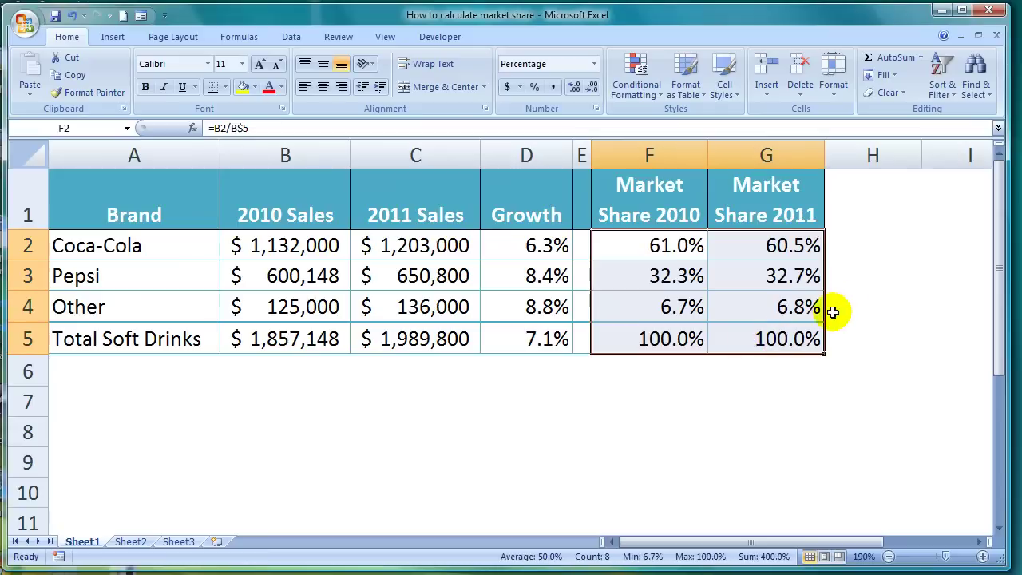
left_click(871, 256)
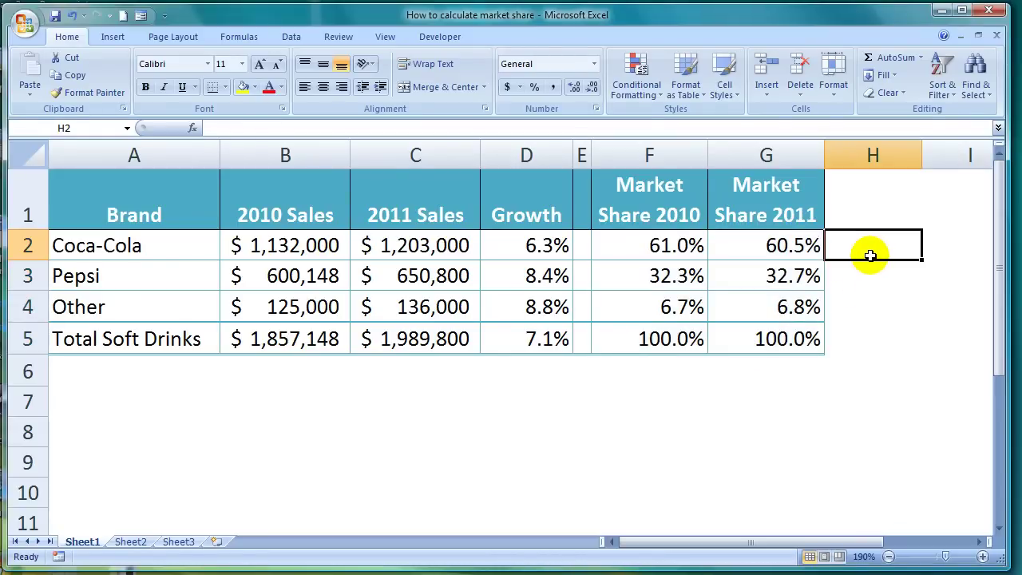